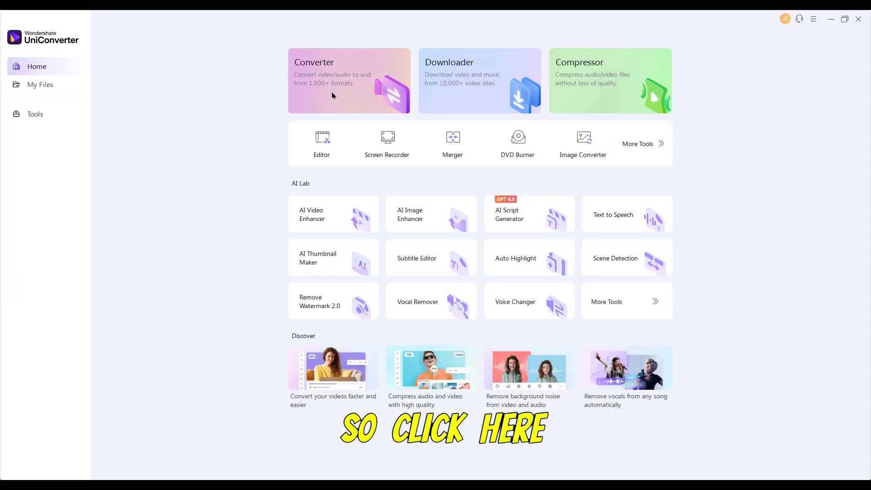
# Load the MOV clip in UniConverter, choose MP4 HD 1080P output, and start converting.
pyautogui.click(331, 96)
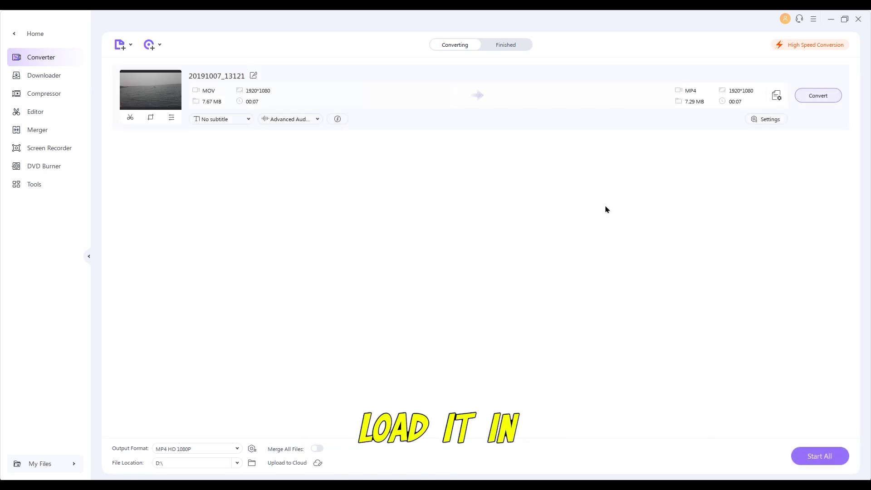
pyautogui.click(776, 96)
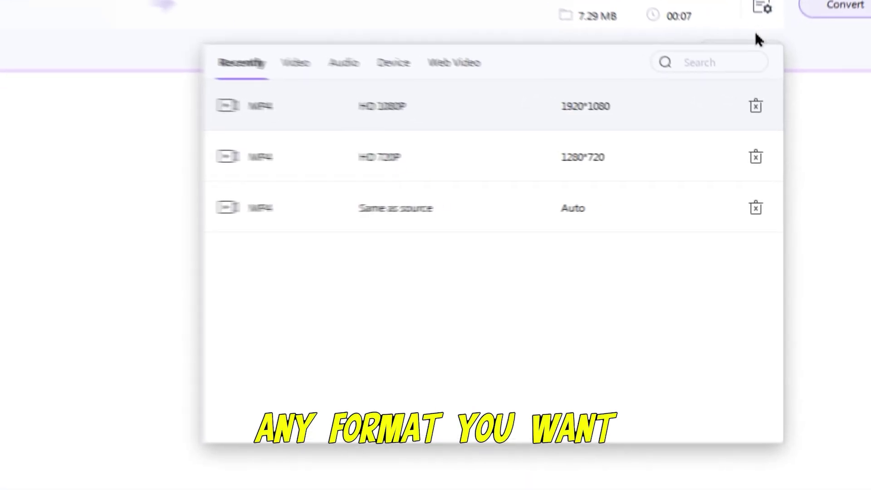
pyautogui.click(253, 61)
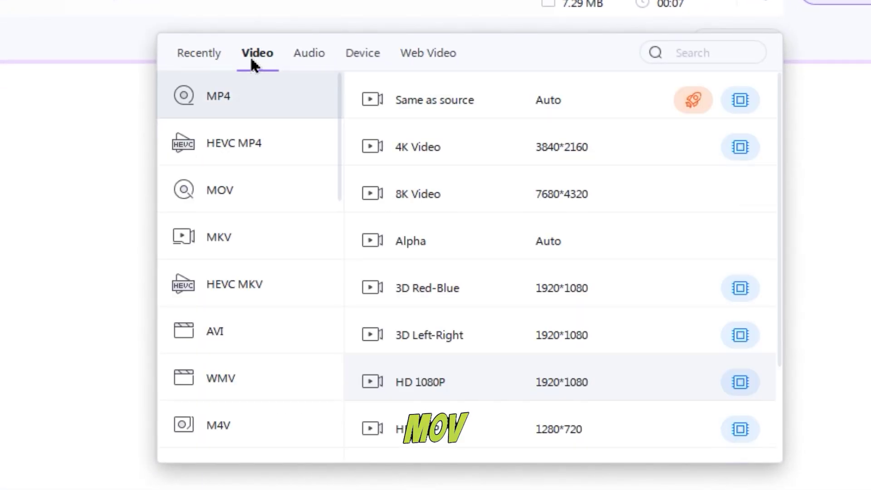
pyautogui.click(317, 56)
pyautogui.click(265, 141)
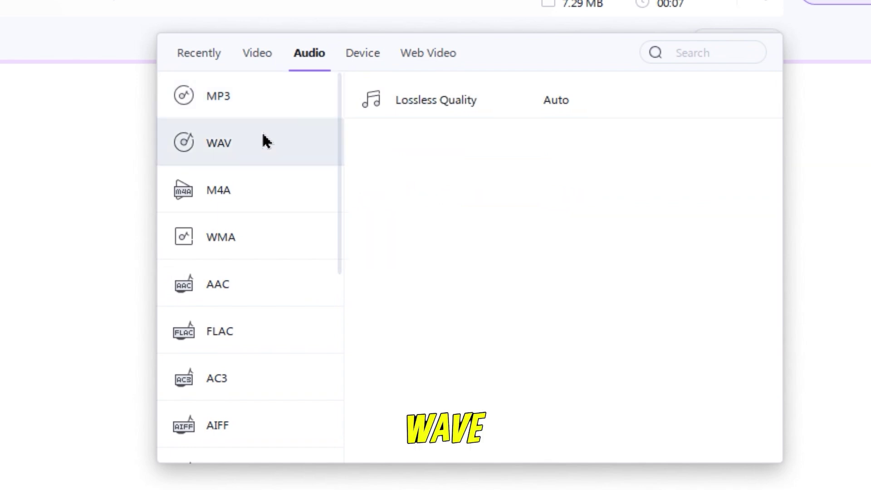
pyautogui.click(253, 140)
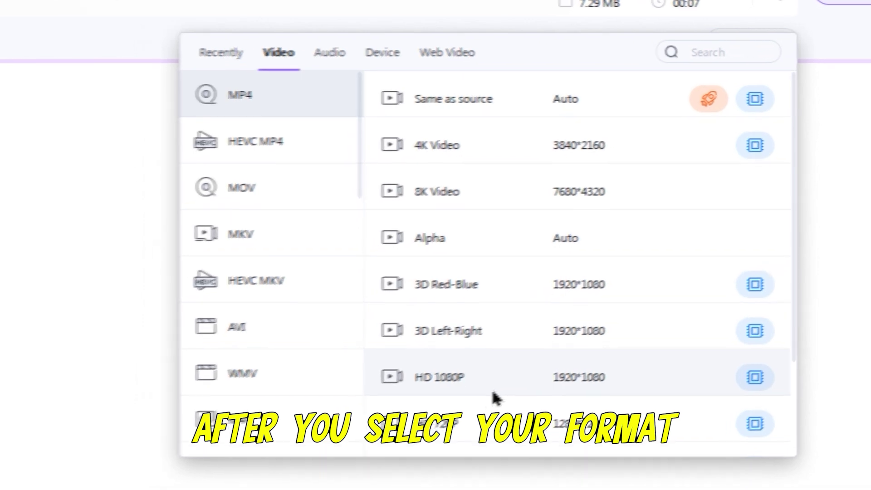
pyautogui.click(487, 395)
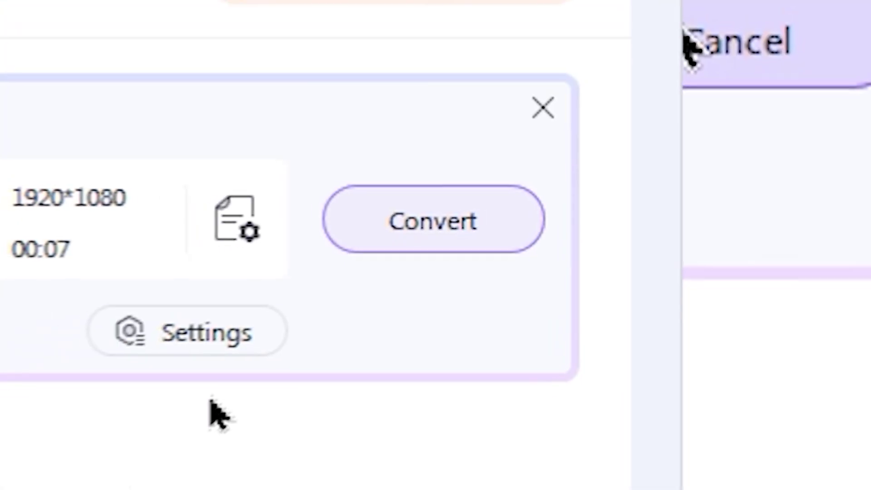
pyautogui.click(421, 224)
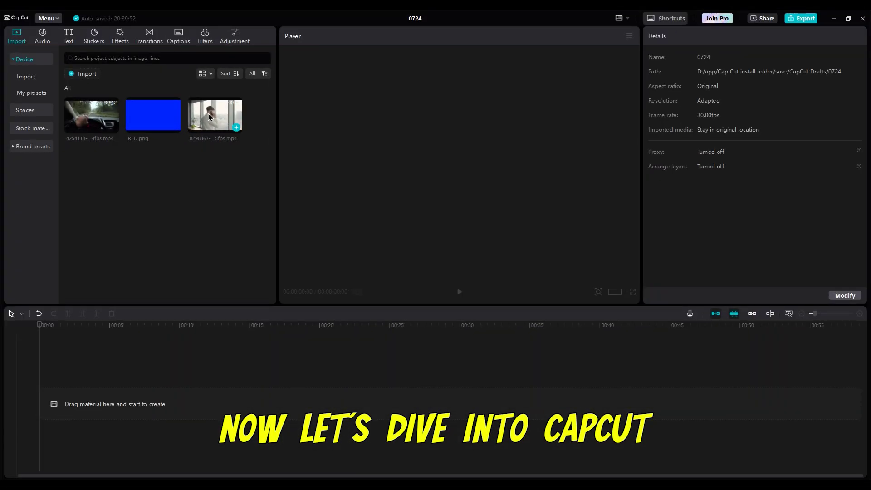
# Put the office clip on the timeline with the blue RED.png image on a track above it.
pyautogui.moveTo(215, 115)
pyautogui.mouseDown()
pyautogui.moveTo(72, 399)
pyautogui.moveTo(78, 405)
pyautogui.mouseUp()
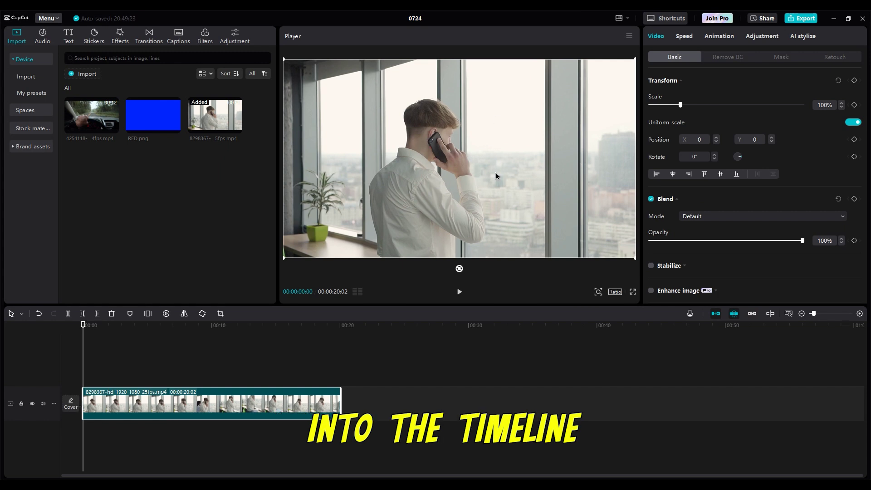
pyautogui.moveTo(152, 114)
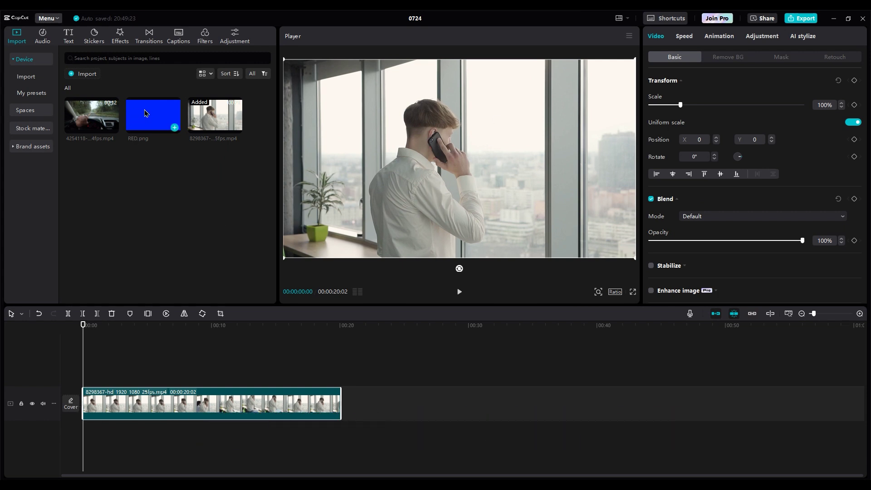
pyautogui.moveTo(146, 113); pyautogui.dragTo(146, 128)
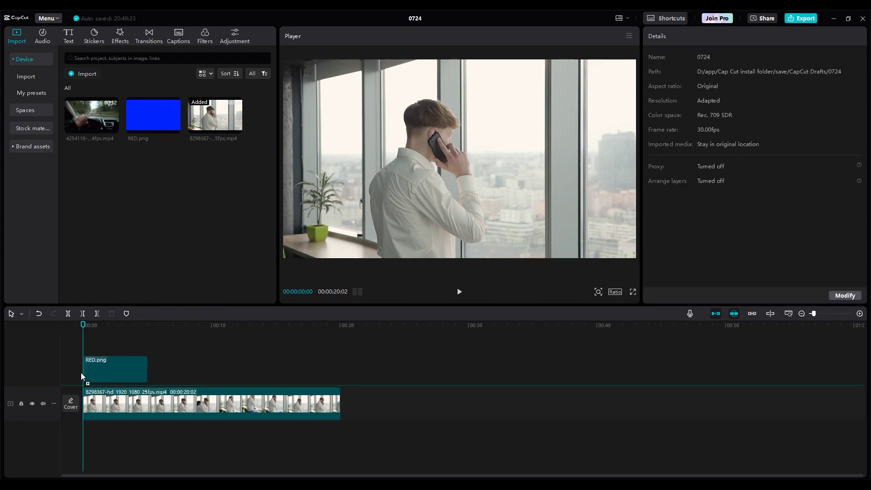
pyautogui.moveTo(83, 376); pyautogui.dragTo(83, 376)
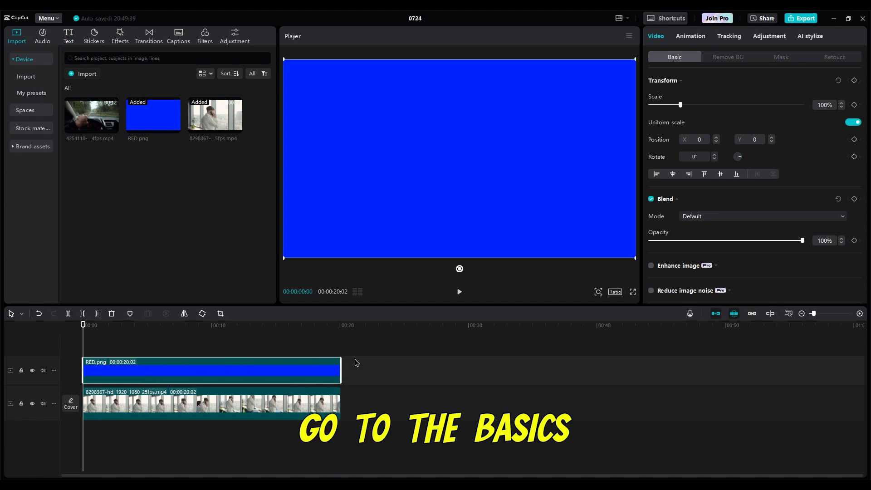
# Set the blue RED.png layer's blend mode to Multiply.
pyautogui.click(706, 218)
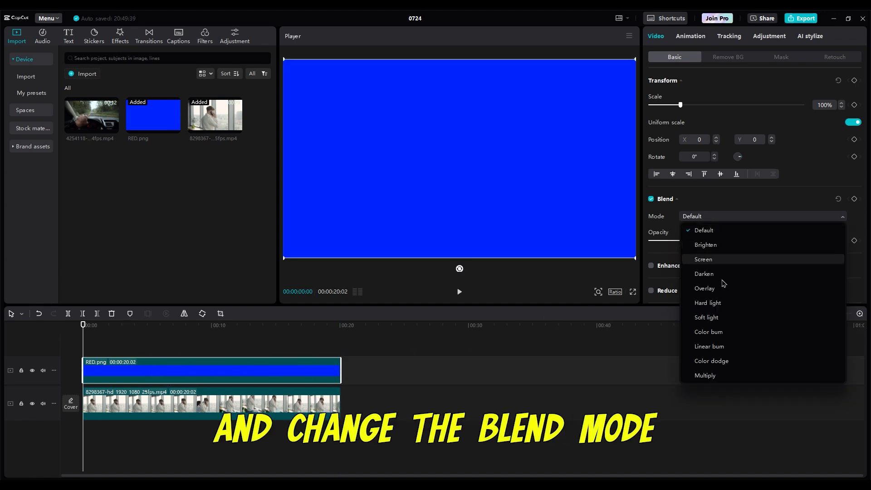
pyautogui.click(708, 376)
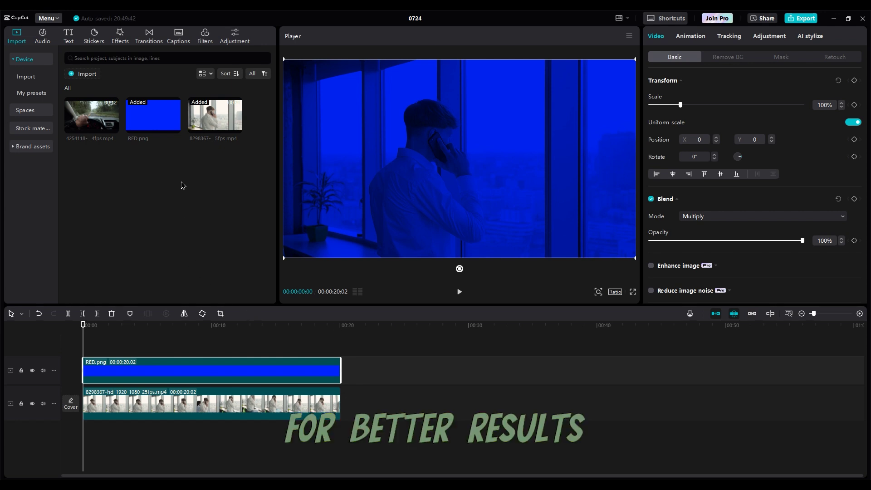
pyautogui.click(236, 38)
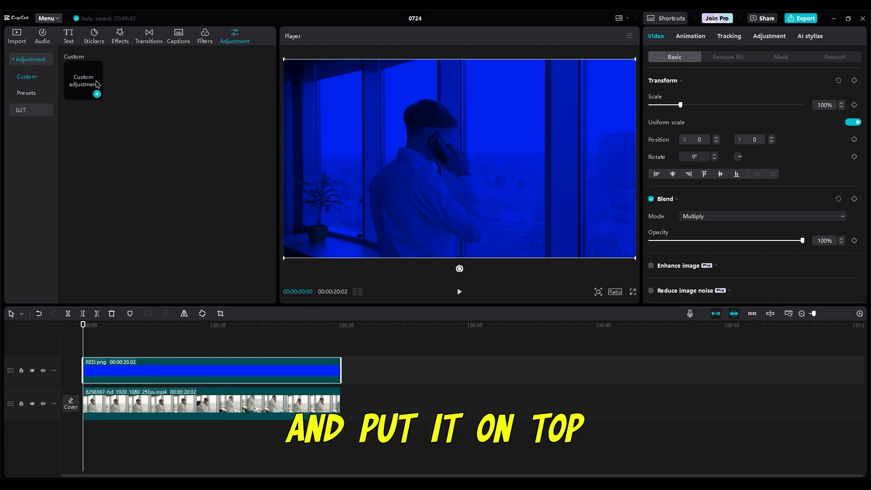
# Add a Custom adjustment layer and stretch it across the full 20-second clip.
pyautogui.moveTo(94, 91)
pyautogui.mouseDown()
pyautogui.moveTo(86, 406)
pyautogui.moveTo(78, 398)
pyautogui.mouseUp()
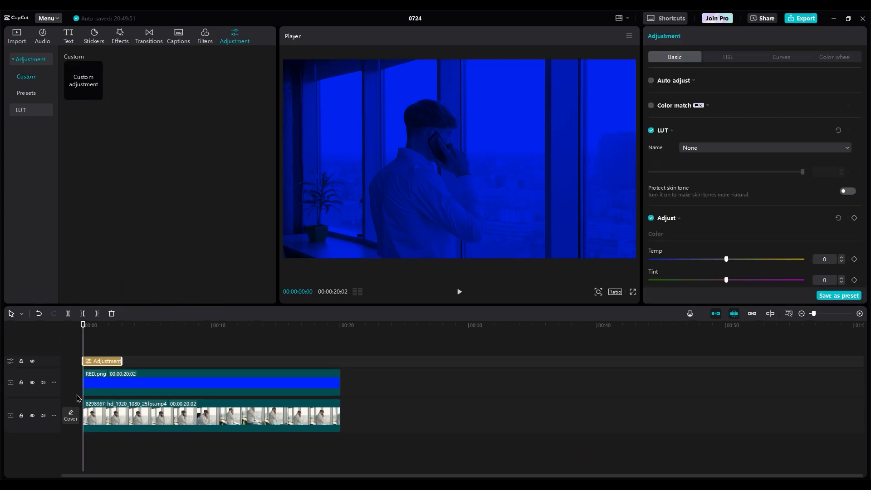
pyautogui.moveTo(121, 361); pyautogui.dragTo(339, 379)
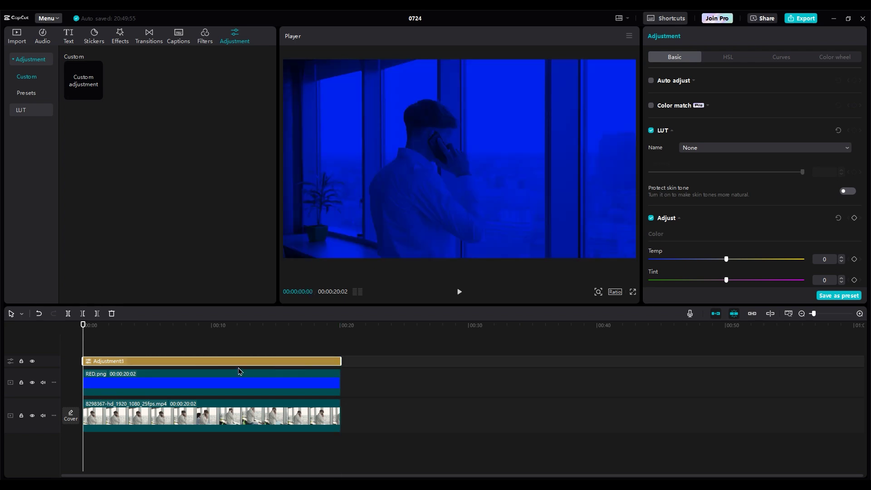
pyautogui.scroll(-5, 711, 245)
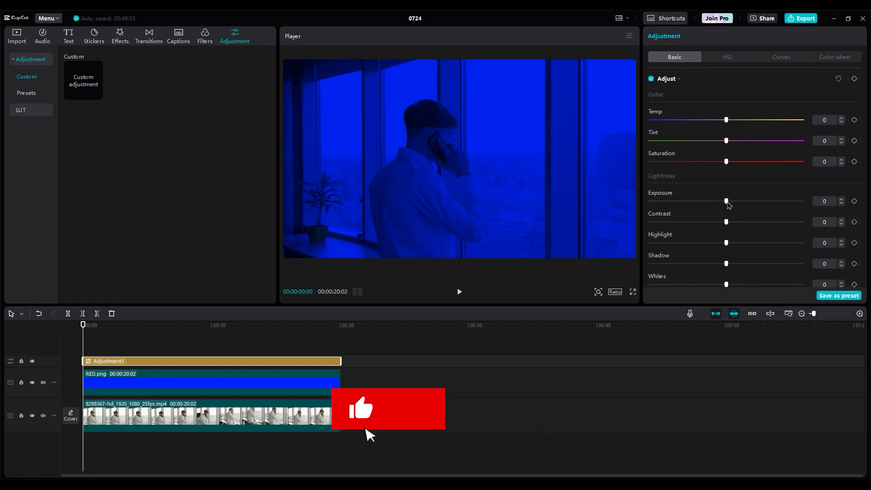
# Set the adjustment layer's Exposure to -6 and Highlight to -30.
pyautogui.moveTo(723, 203); pyautogui.dragTo(712, 203)
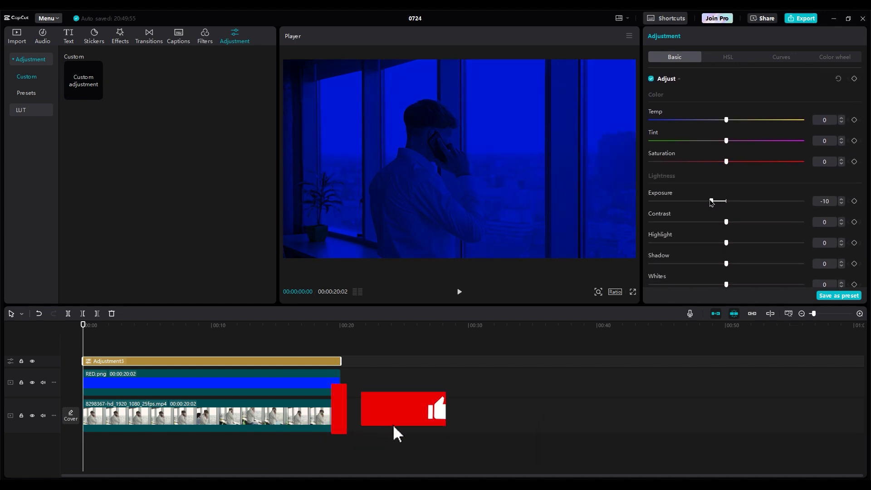
pyautogui.moveTo(716, 202); pyautogui.dragTo(718, 202)
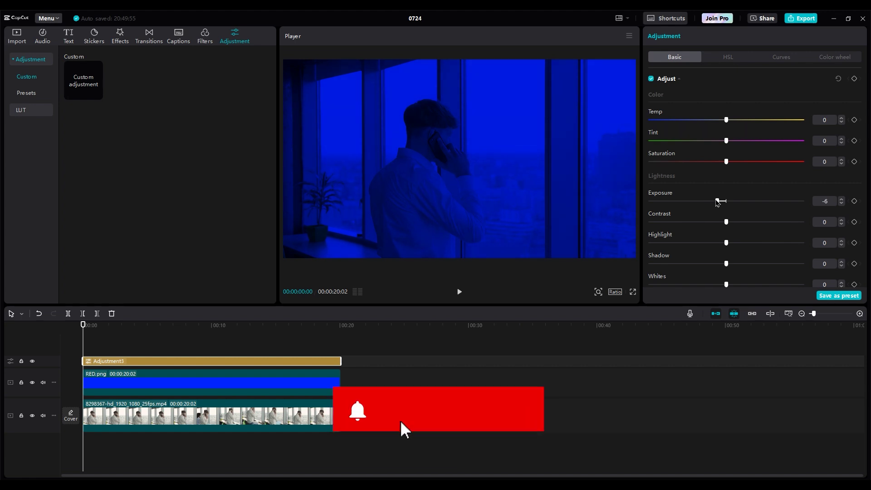
pyautogui.moveTo(725, 249); pyautogui.dragTo(693, 256)
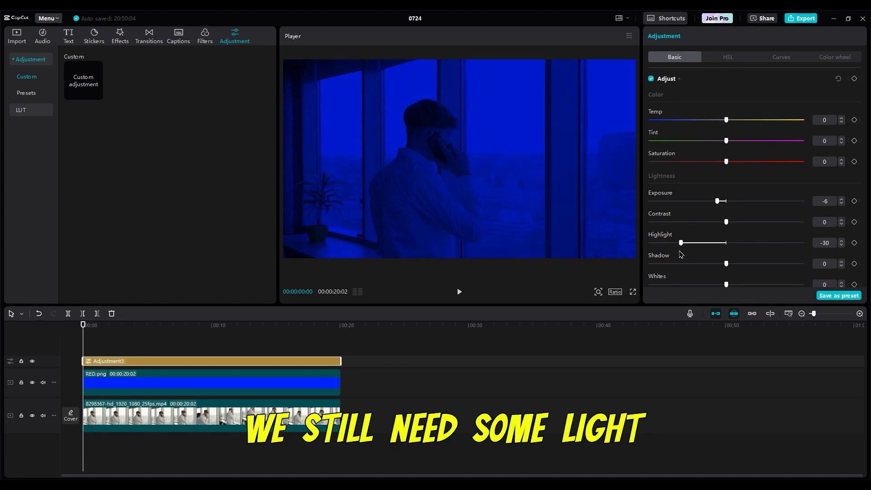
# Set Shadow -9, Contrast -9, Saturation -10 and Temp -20 on the adjustment layer.
pyautogui.scroll(-3, 688, 261)
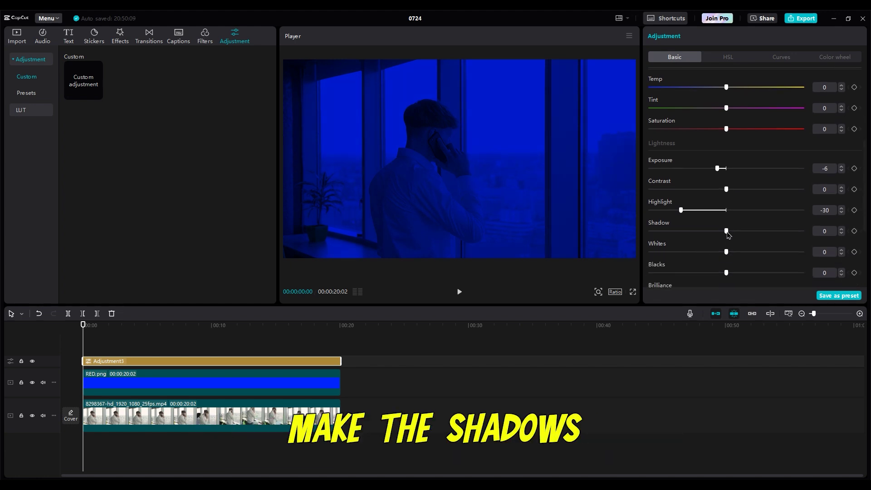
pyautogui.moveTo(743, 235)
pyautogui.mouseDown()
pyautogui.moveTo(710, 237)
pyautogui.moveTo(720, 243)
pyautogui.moveTo(735, 220)
pyautogui.mouseUp()
pyautogui.scroll(1, 714, 242)
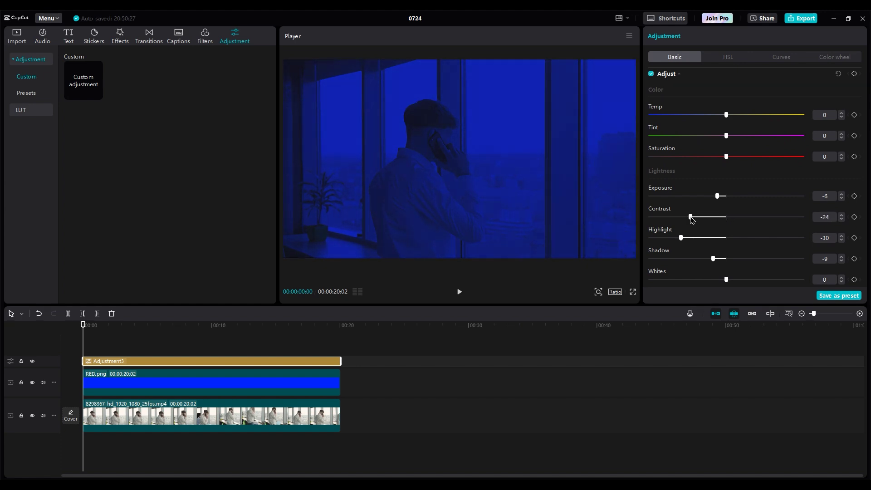
pyautogui.moveTo(697, 219); pyautogui.dragTo(702, 219)
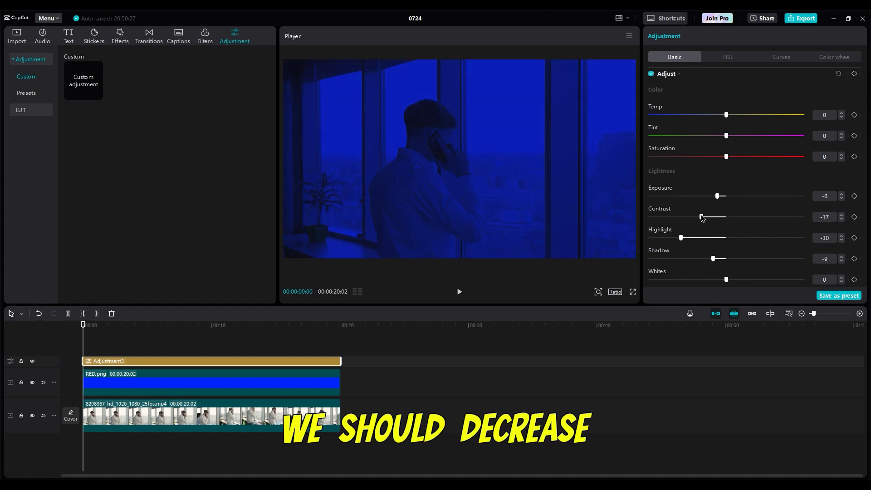
pyautogui.moveTo(726, 159); pyautogui.dragTo(714, 160)
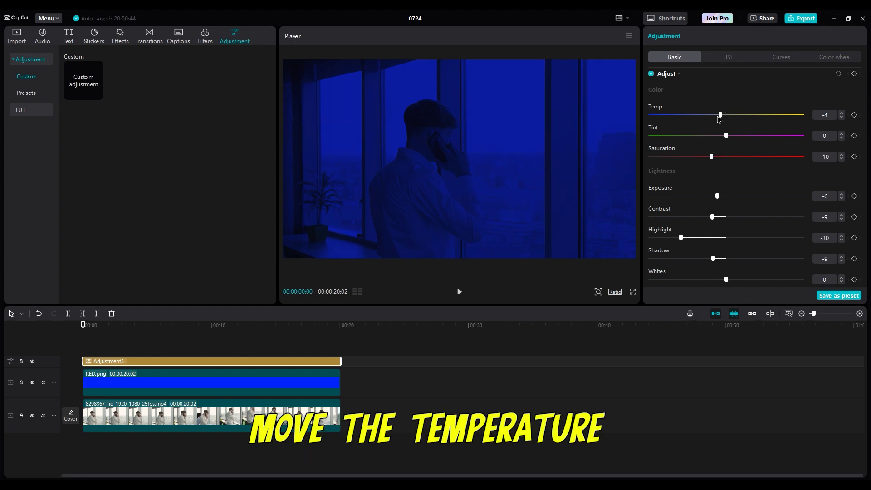
pyautogui.moveTo(719, 117); pyautogui.dragTo(697, 119)
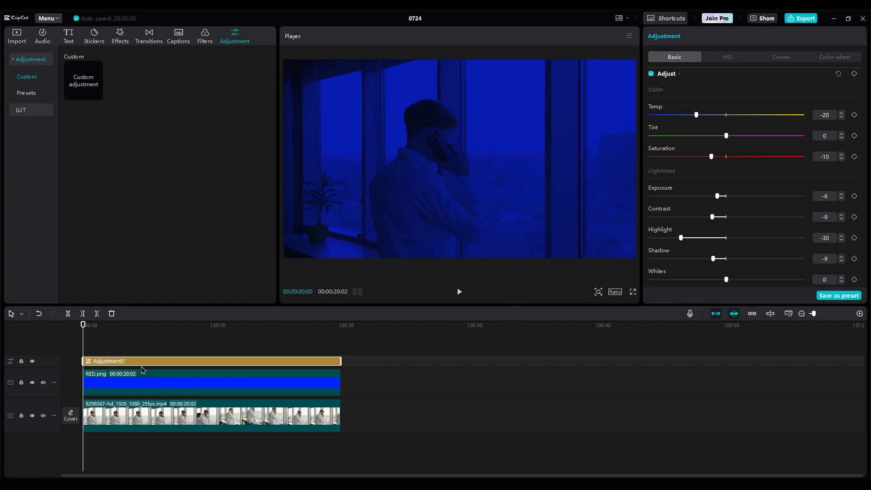
# Lower RED.png opacity to 47% and trim the adjustment layer to start near six seconds.
pyautogui.click(95, 379)
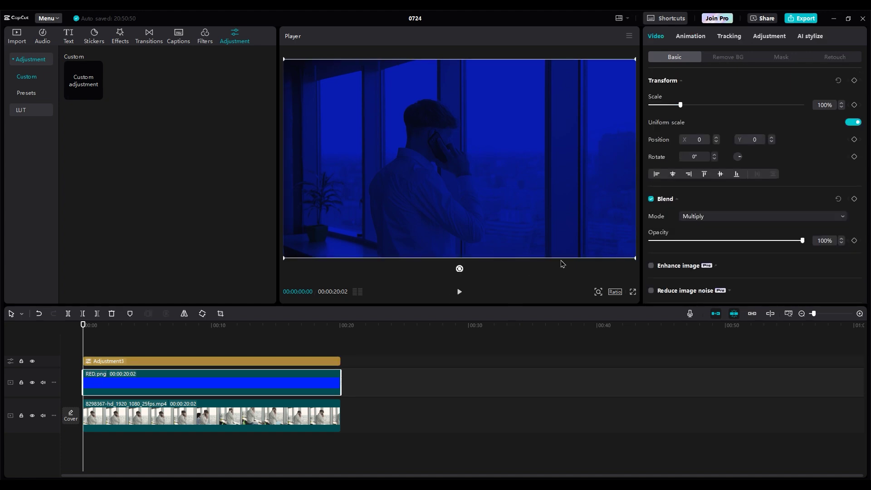
pyautogui.moveTo(728, 244)
pyautogui.mouseDown()
pyautogui.moveTo(721, 242)
pyautogui.moveTo(800, 244)
pyautogui.mouseUp()
pyautogui.click(115, 363)
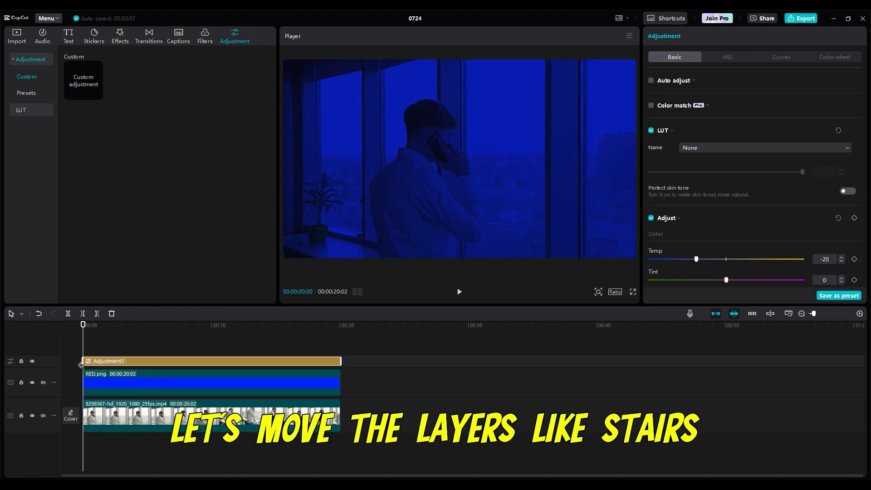
pyautogui.moveTo(84, 360); pyautogui.dragTo(173, 361)
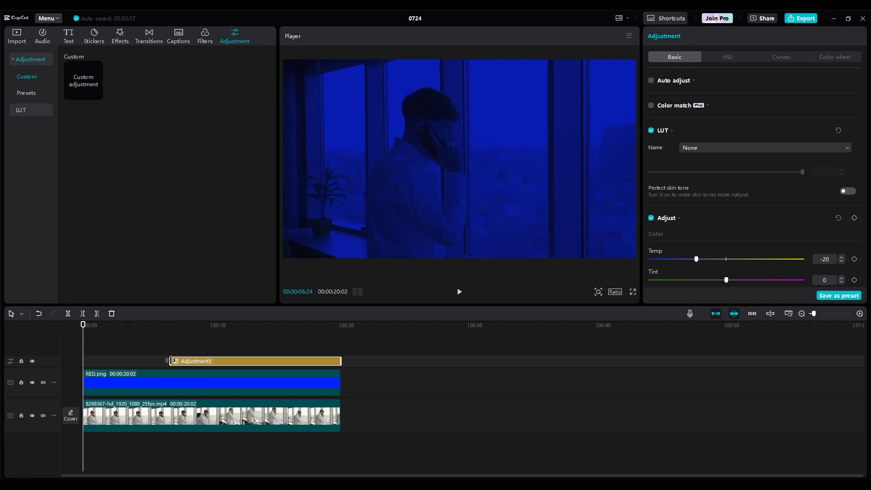
pyautogui.click(88, 382)
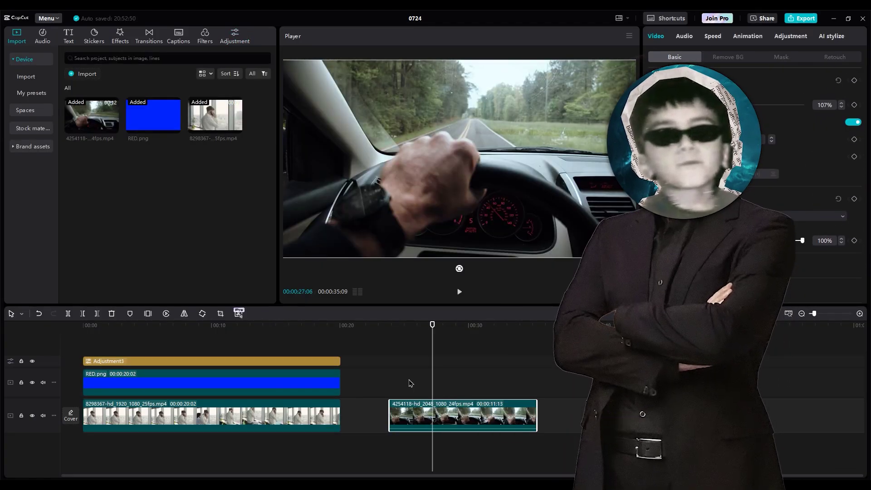
# Alt-drag copies of the blue RED.png and adjustment layers above the driving clip.
pyautogui.moveTo(336, 384); pyautogui.dragTo(438, 384)
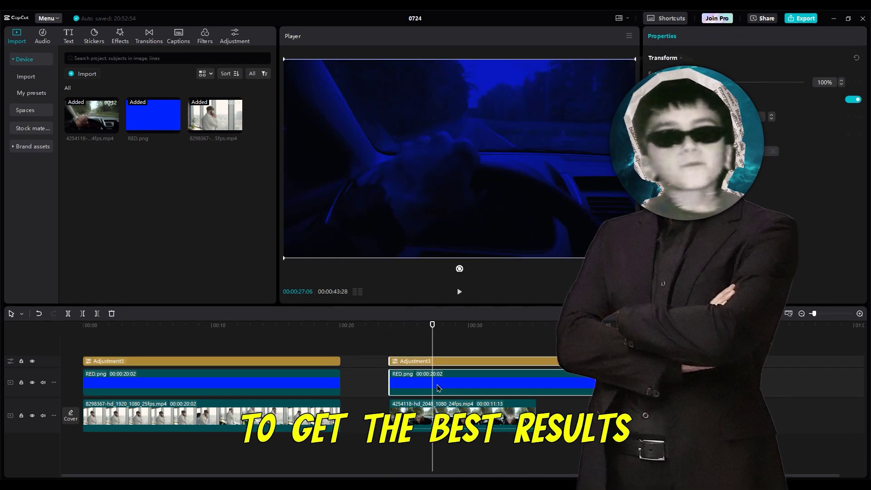